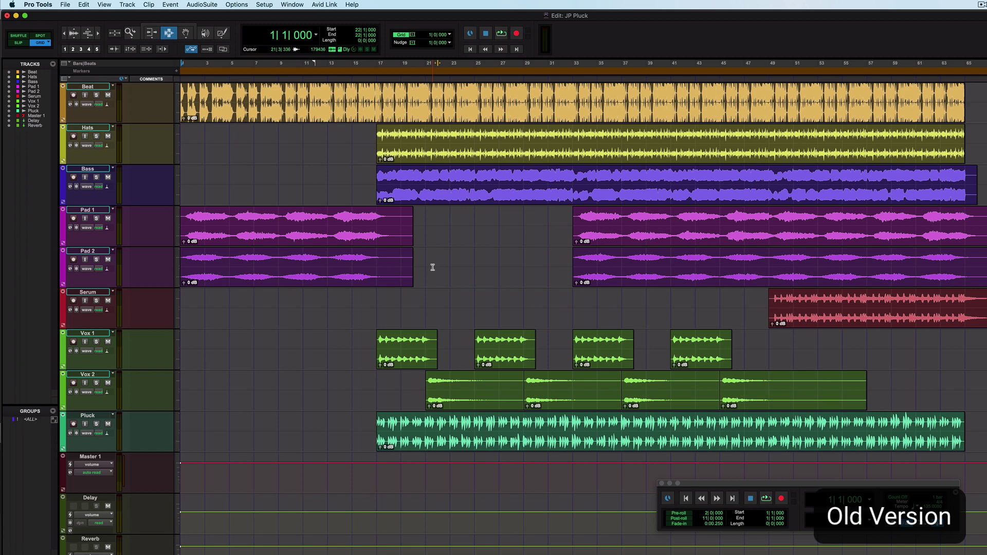
Step: Drag-select bars 13 to 48 from the Hats track down to Vox 2
mouse_move(330, 139)
mouse_down()
mouse_move(712, 388)
mouse_move(753, 457)
mouse_up()
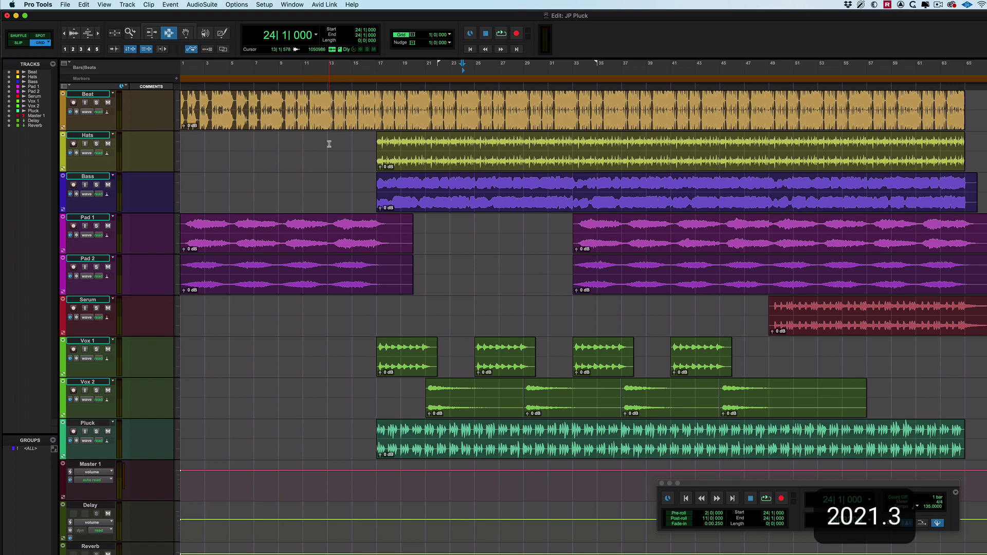
Step: Select from bar 13 on the Hats track across every track in the session
click(328, 147)
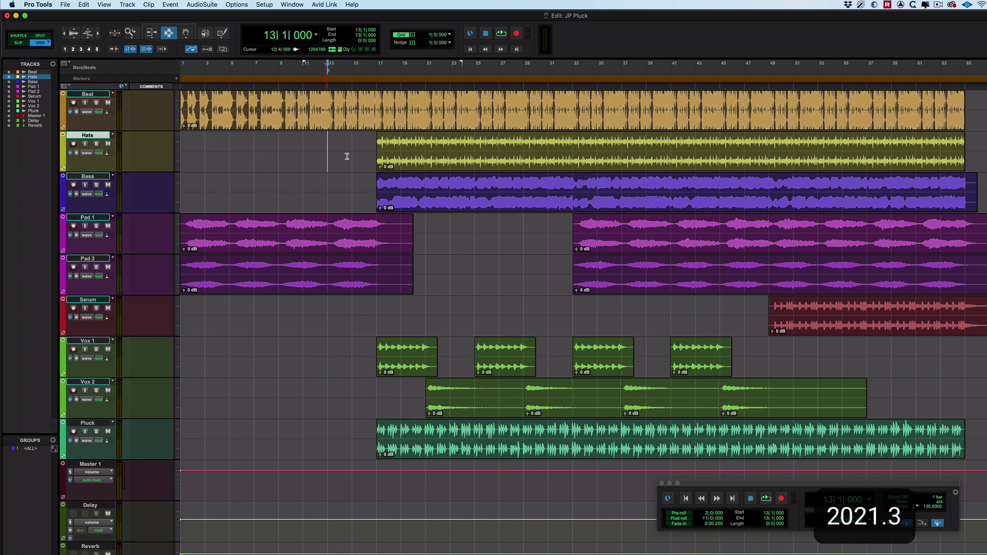
drag(328, 136, 929, 457)
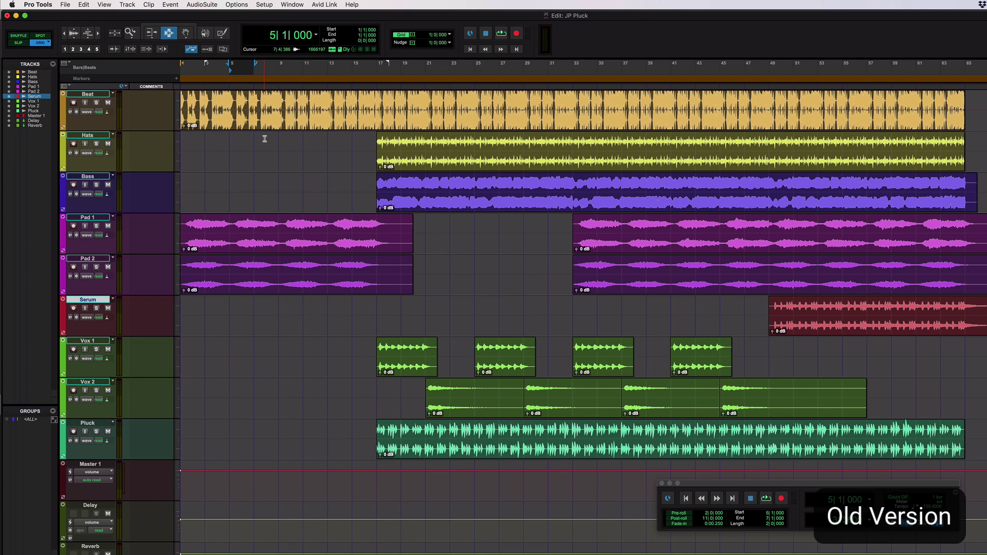
Step: Play from bar 5, restart playback from the play start, then stop
key(space)
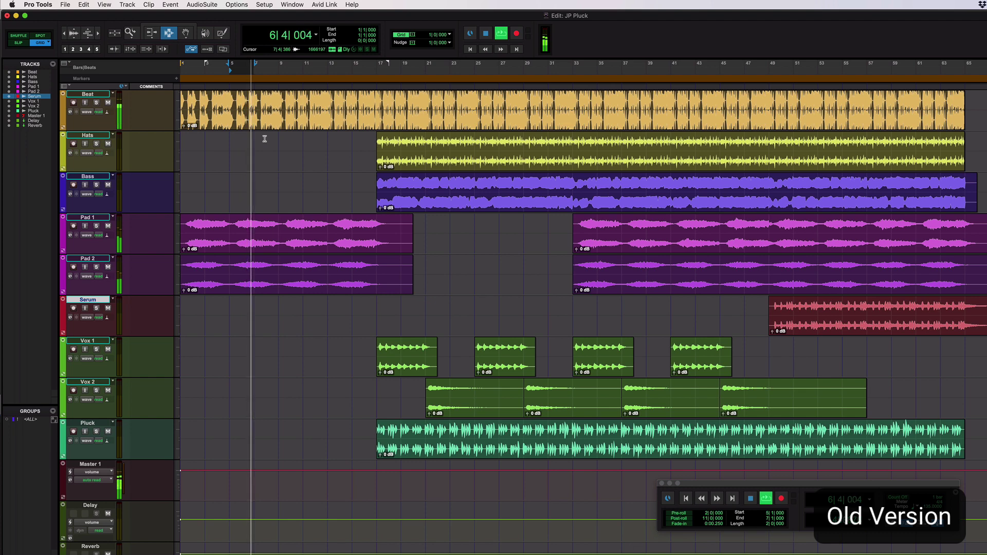
key(space)
key(space)
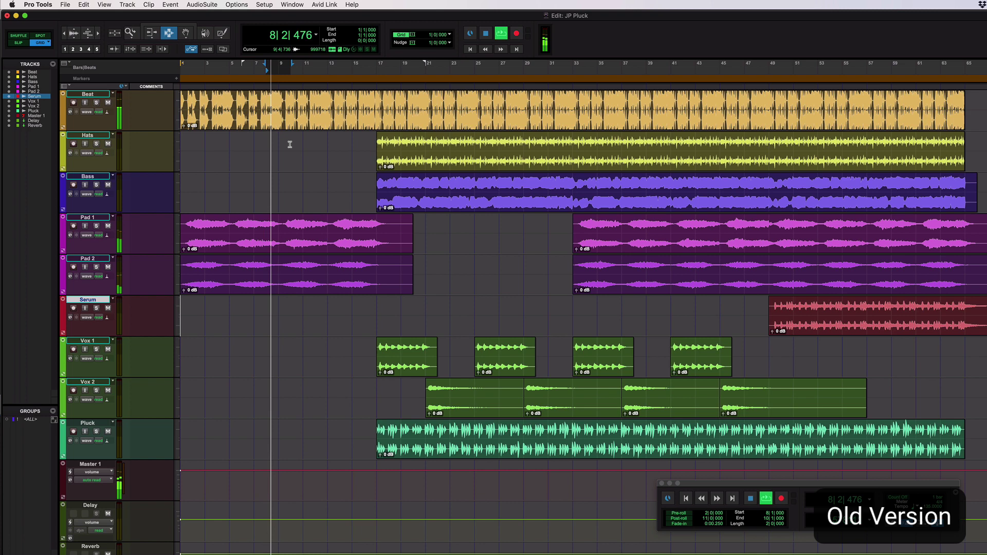
key(space)
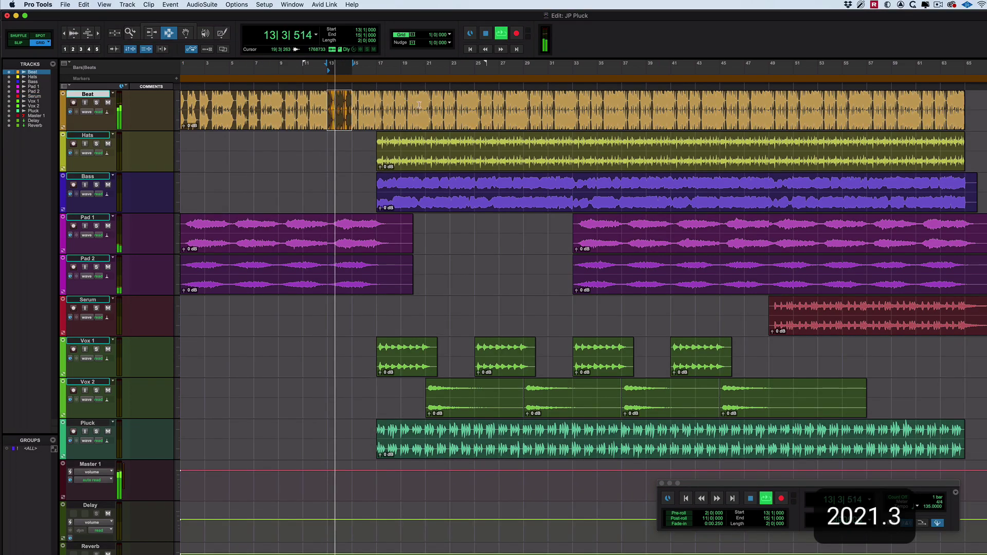
Step: Shift the Beat selection from bars 13–15 to bars 15–17 during playback, then stop
drag(355, 75, 366, 75)
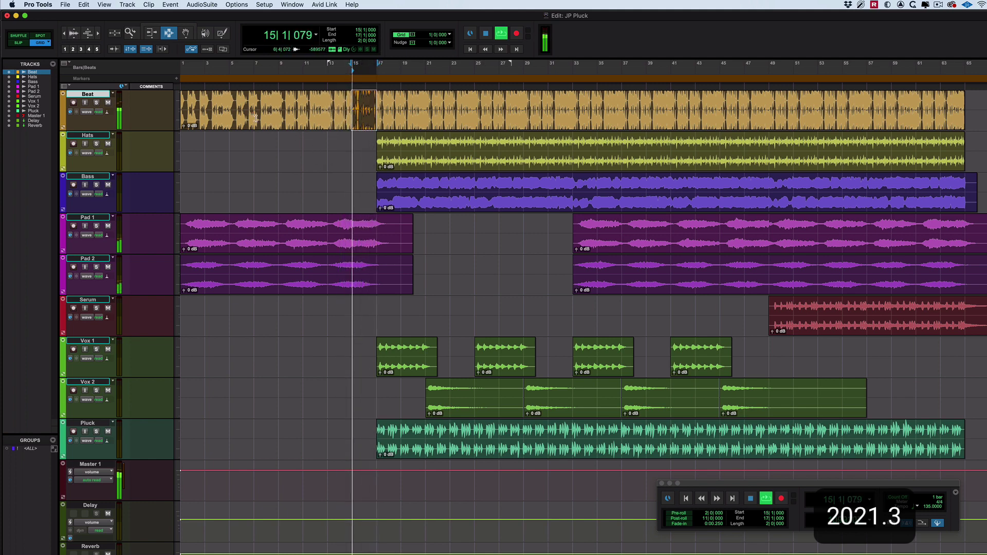
key(space)
Step: Enable Dynamic Transport Follows Timeline Selection During Playback in the Operation preferences
click(38, 5)
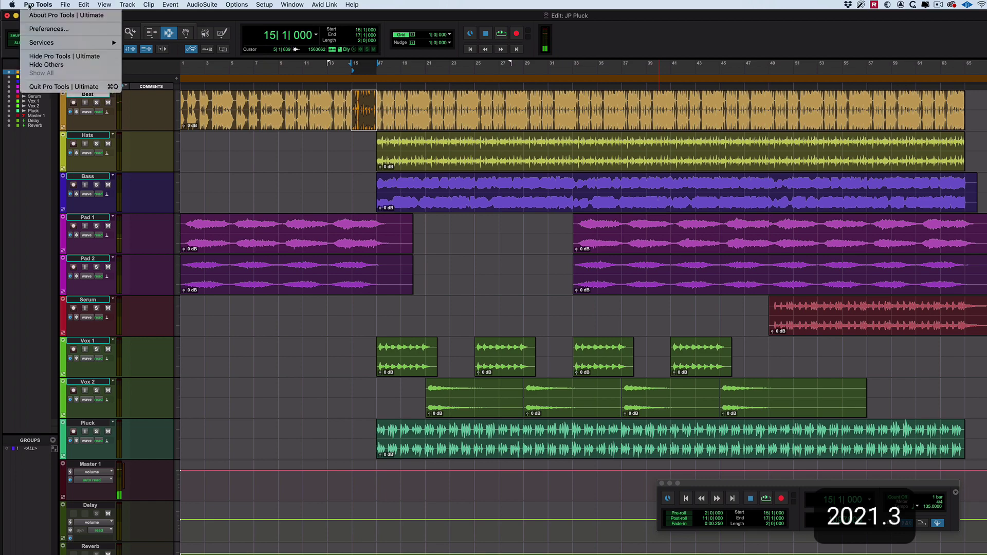
click(49, 29)
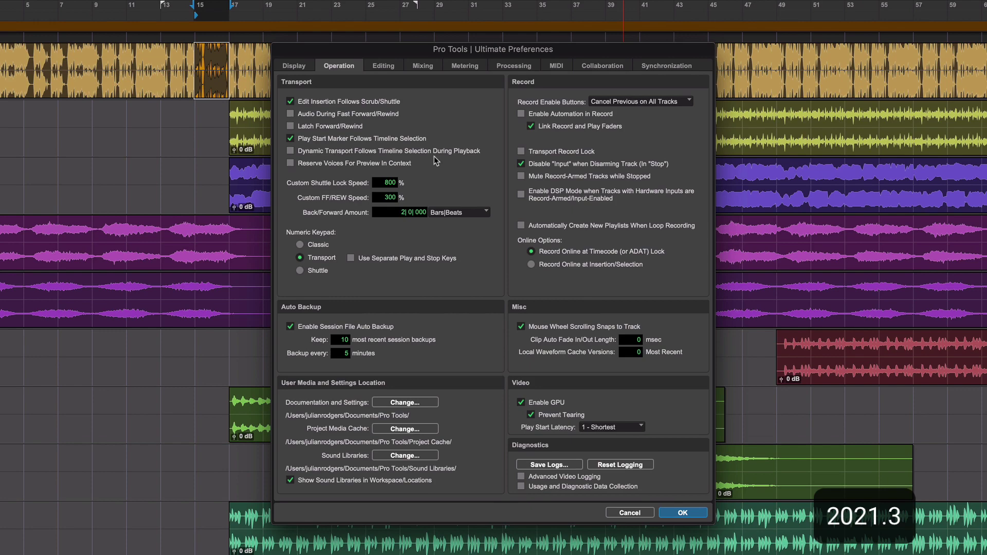
click(291, 151)
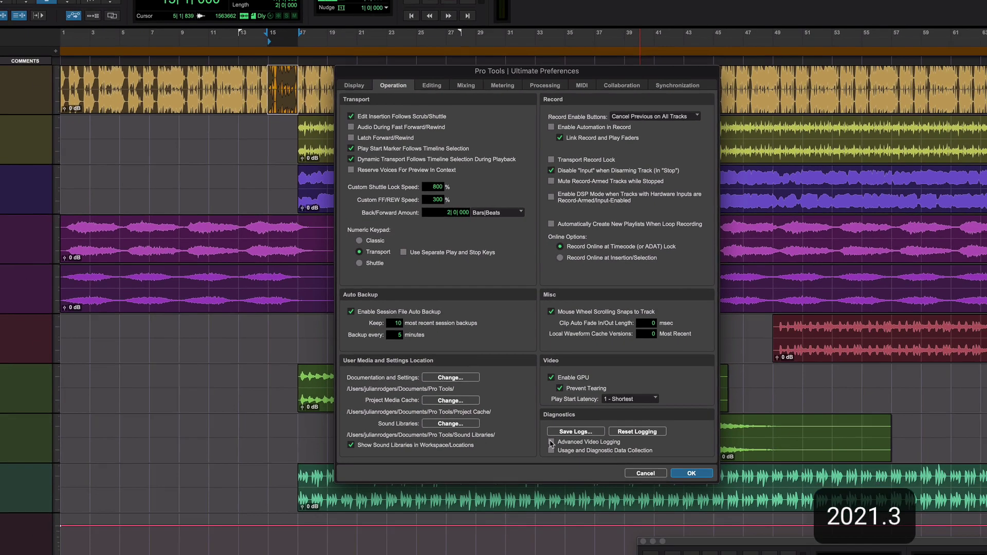
Step: Confirm the preference, move the play start near bar 16 during playback, then stop
click(683, 513)
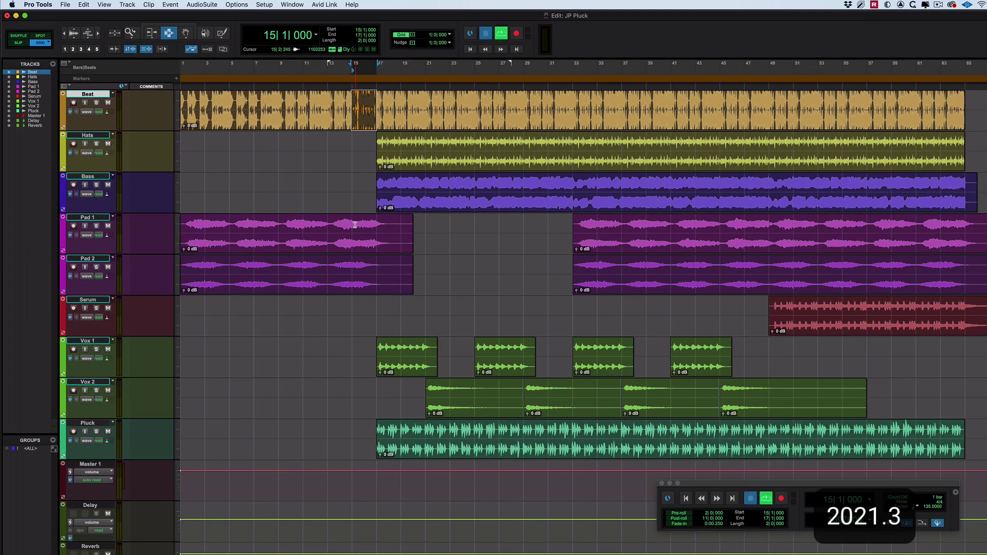
click(395, 73)
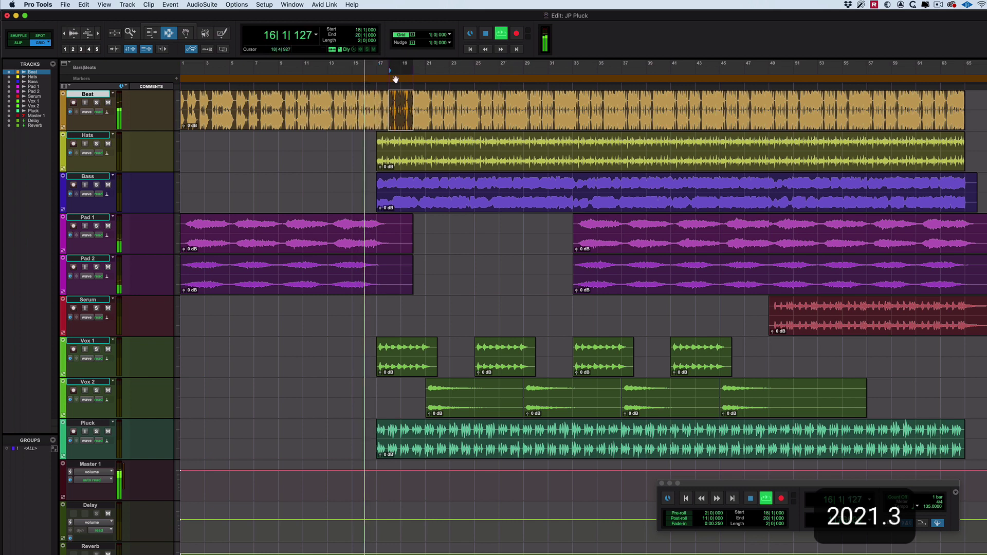
click(373, 71)
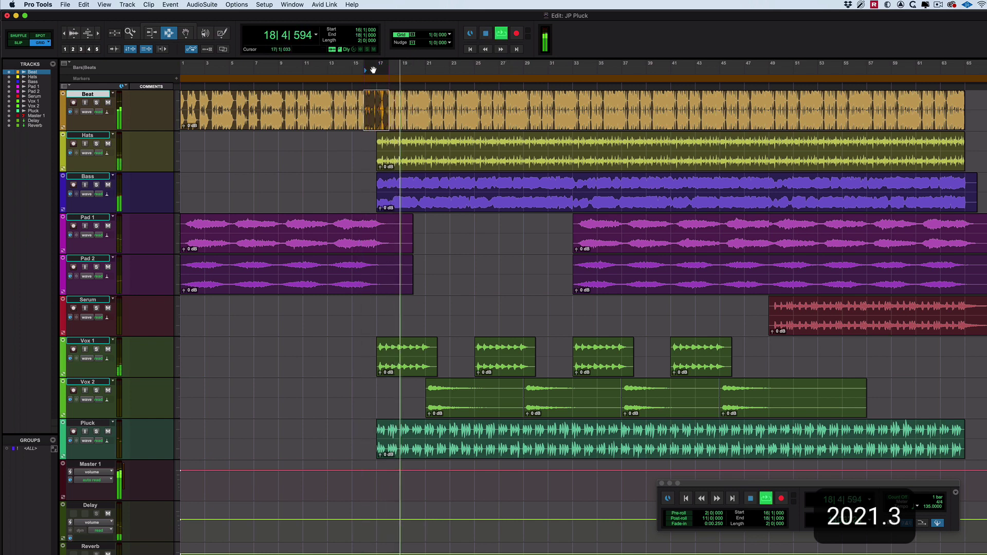
click(369, 73)
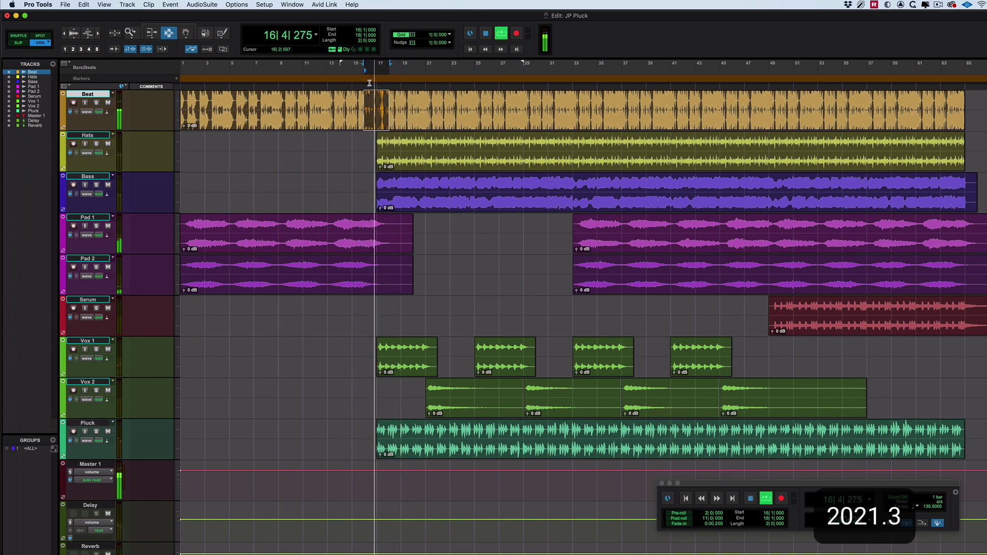
key(space)
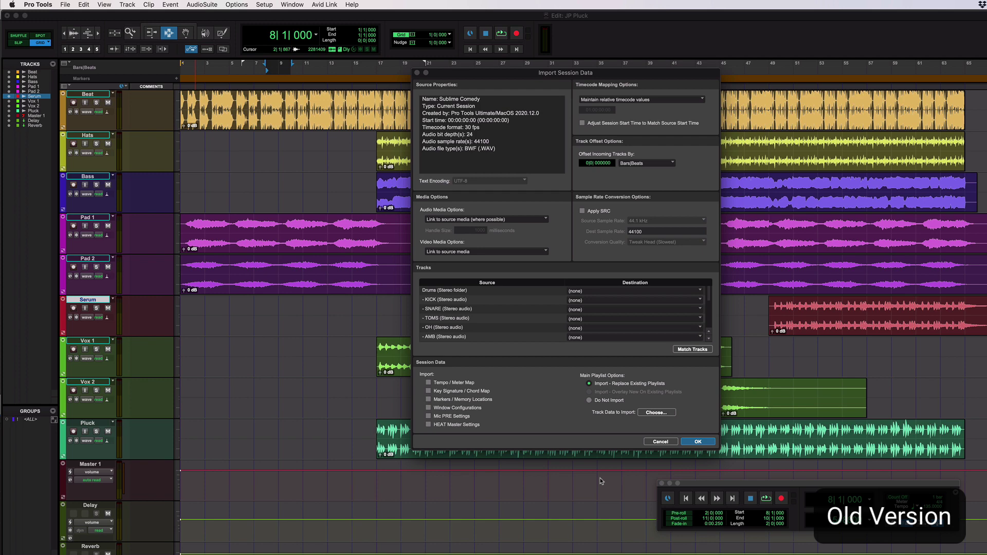
Step: Show the Track Data to Import choices for Sublime Comedy in both Pro Tools versions
click(656, 413)
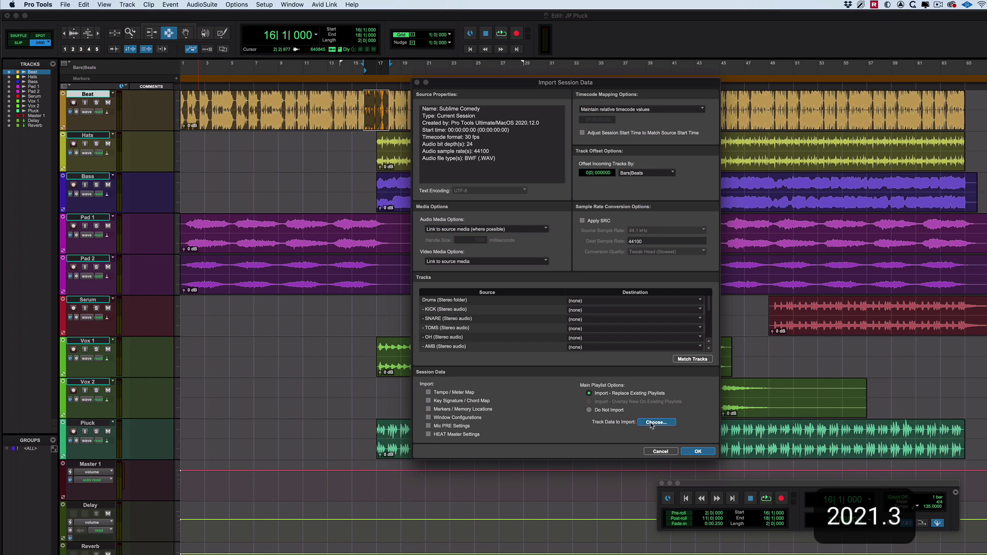
click(654, 422)
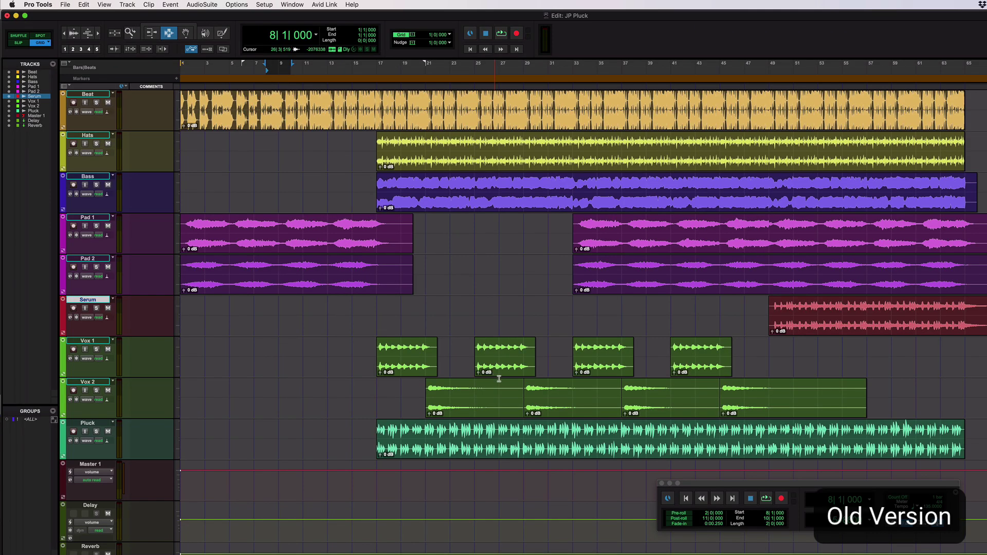
Step: Start a track preset save for Serum and view its Track Data to Recall options
right_click(88, 302)
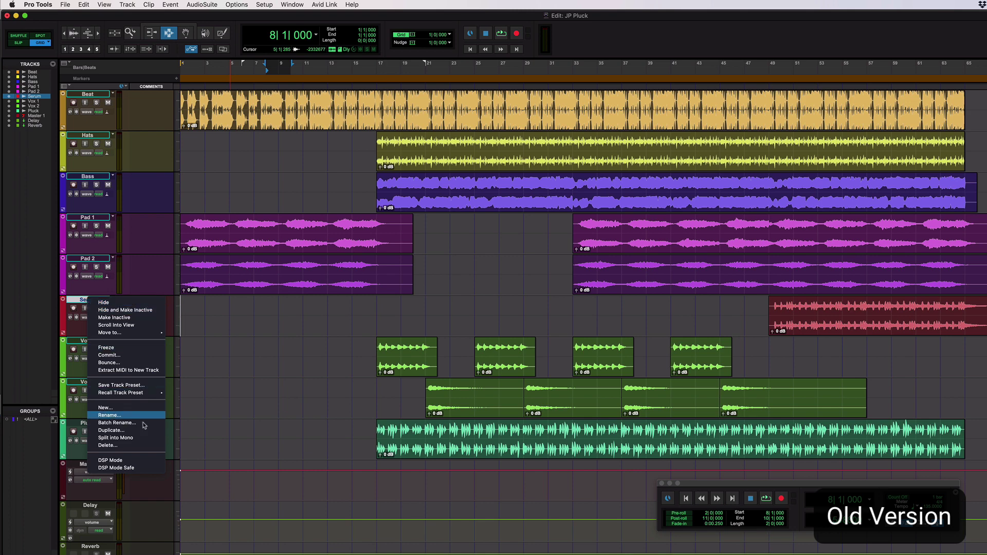
click(119, 385)
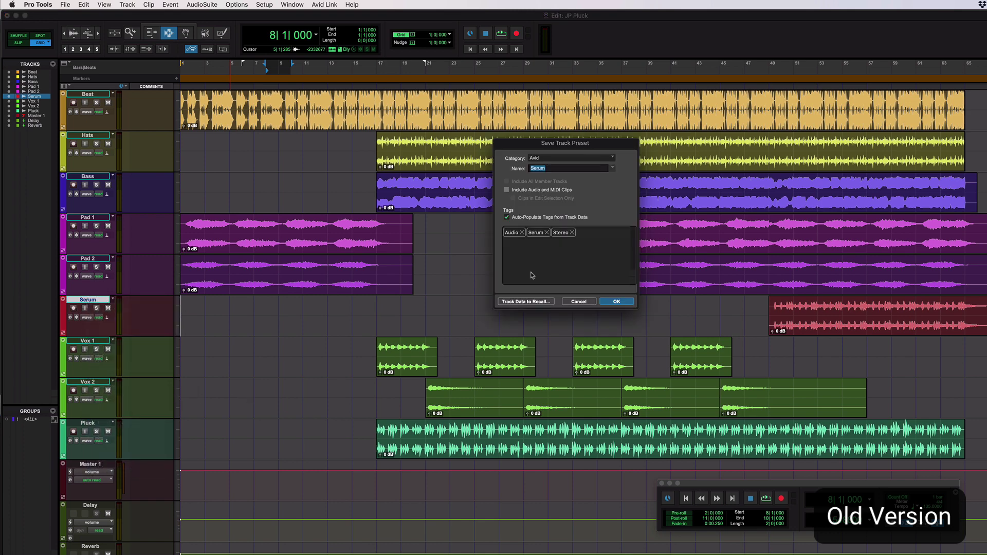
click(525, 301)
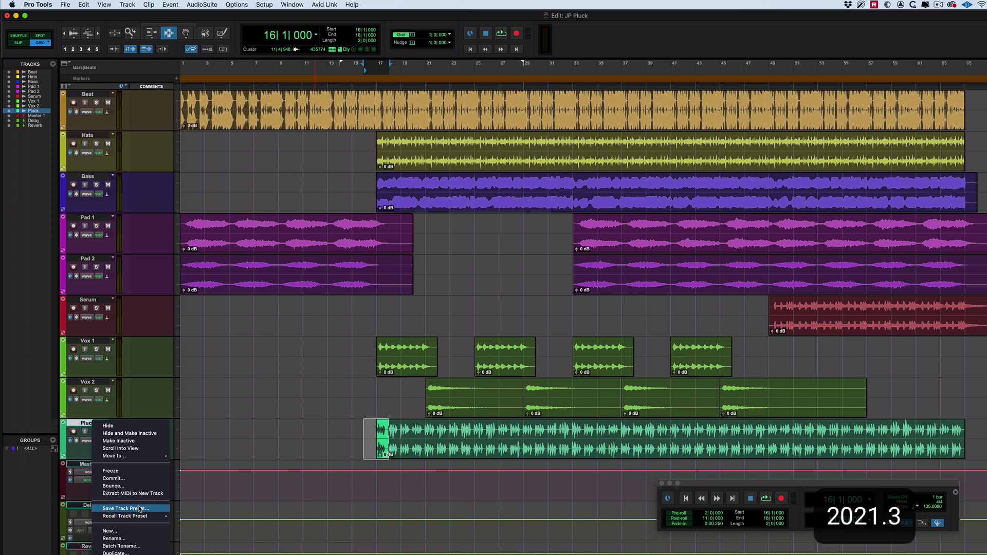
Step: View the Pluck preset's Track Data to Recall options, then show the MIDI Keyboard (Shift+K)
click(124, 508)
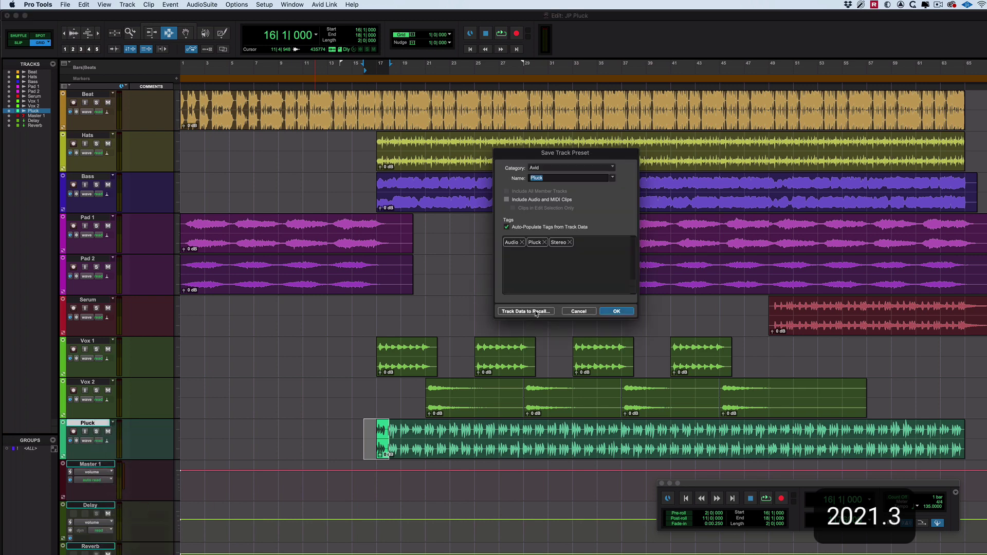
click(526, 311)
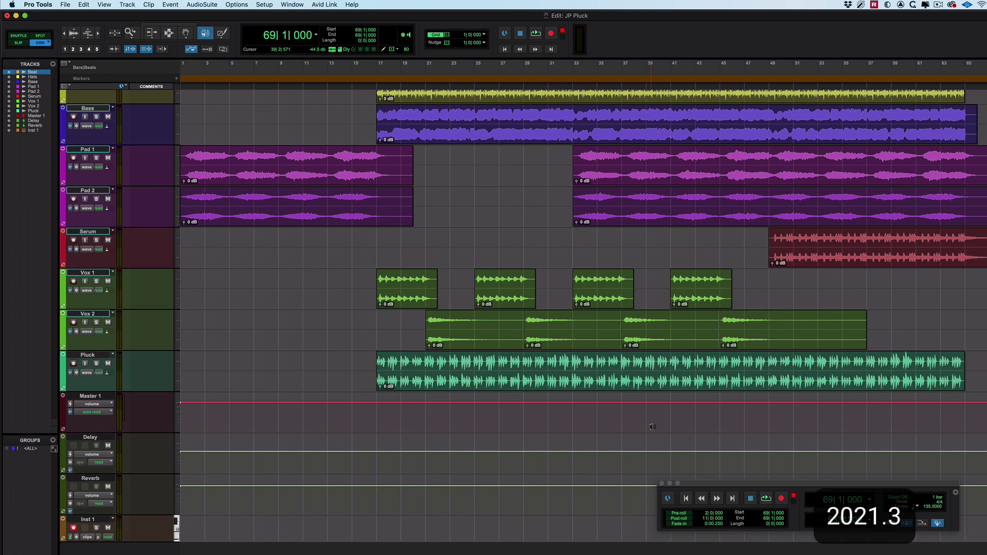
key(shift+k)
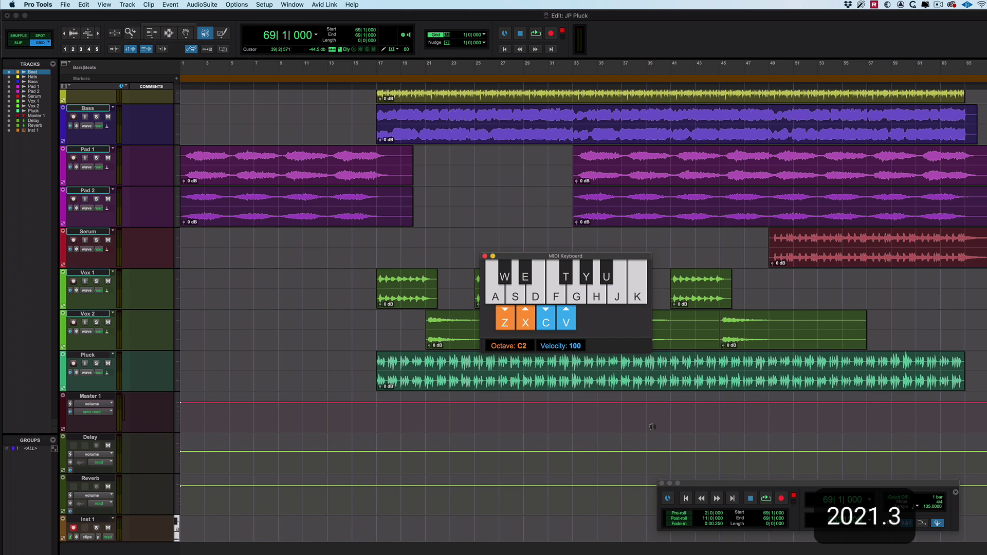
Step: Play notes with A, D and G, then lower velocity with C and play quieter
key(a+d)
key(g)
key(c)
key(c)
key(c)
key(a)
Step: Raise the note velocity to the maximum 127 with V while playing notes
key(v)
key(v)
key(a)
key(v)
key(a)
key(v)
key(a)
key(a)
key(v)
Step: Drop the keyboard to octave C1, play a note, then shift up to C3
key(z)
key(a)
key(x)
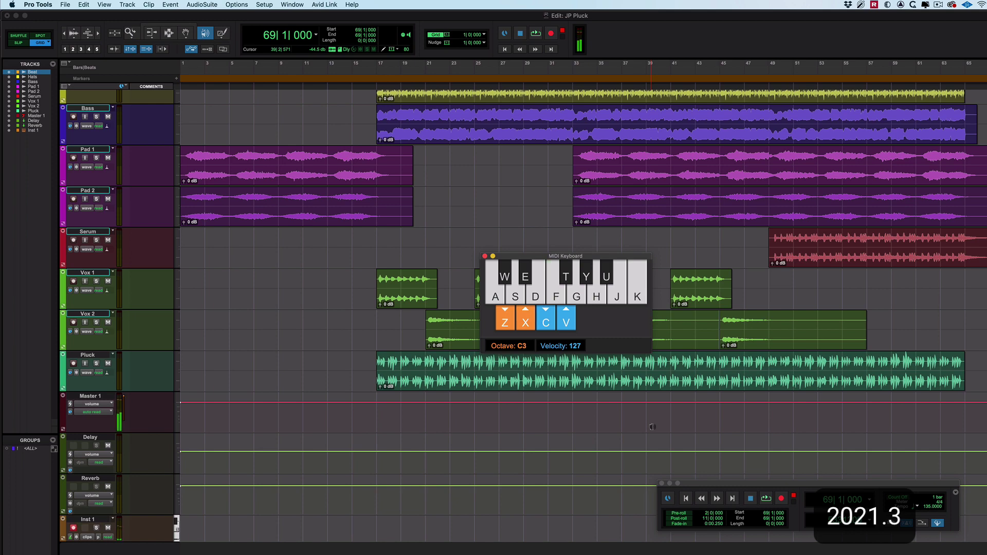